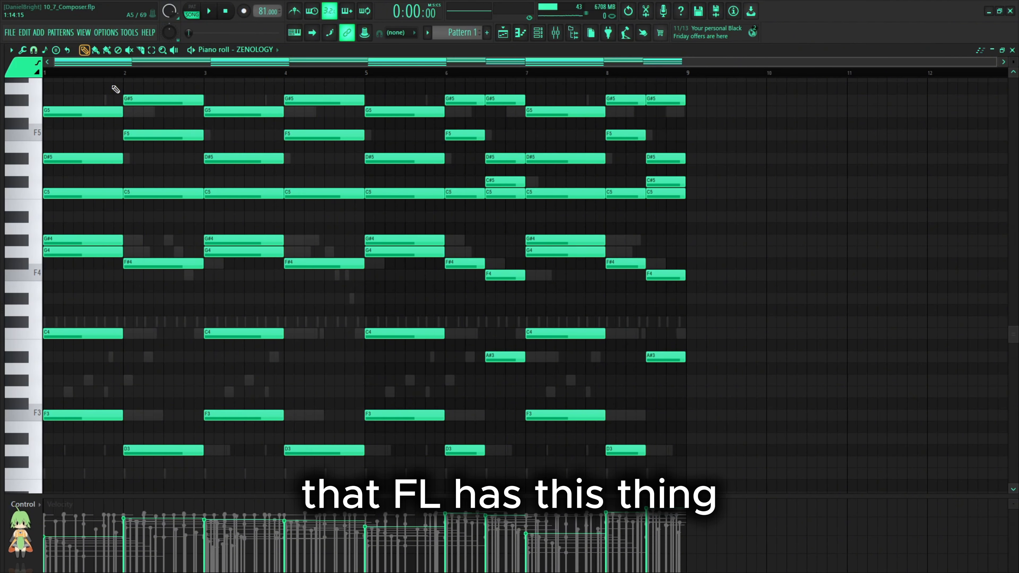
- Review the piano roll's scale highlighting options for root note and scale, such as F and Minor Natural (Aeolian)
left_click(45, 49)
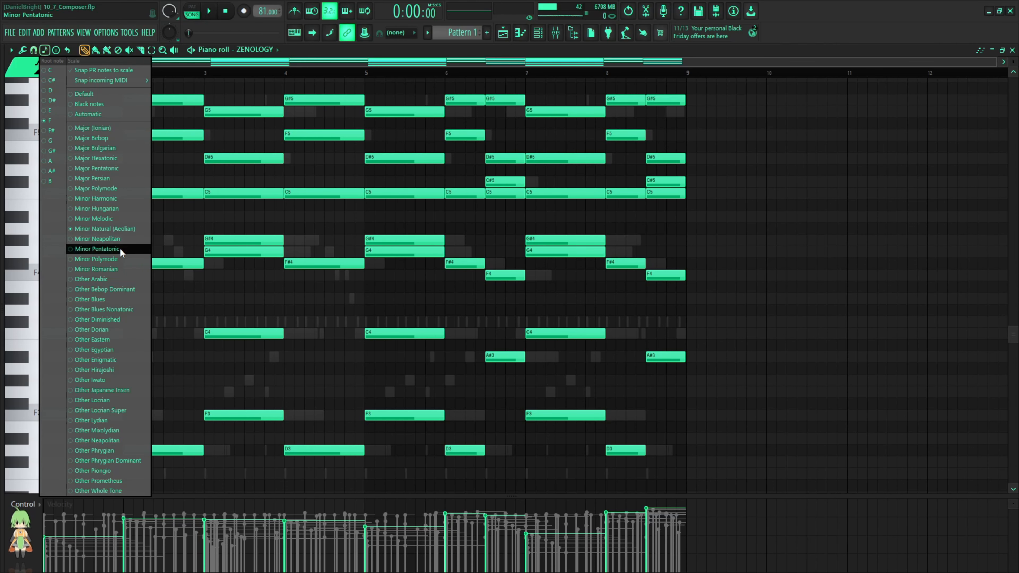
right_click(119, 228)
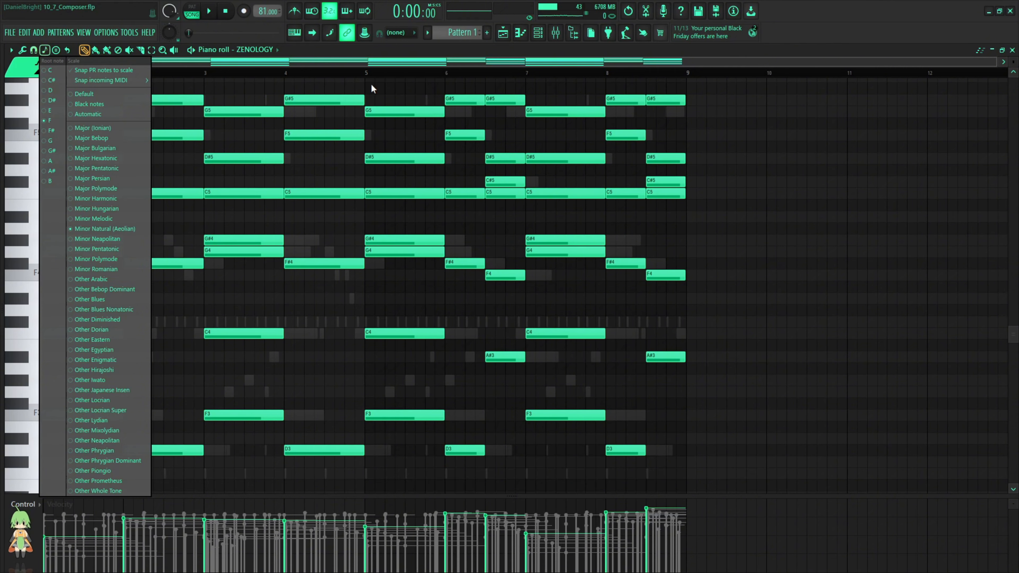
left_click(371, 67)
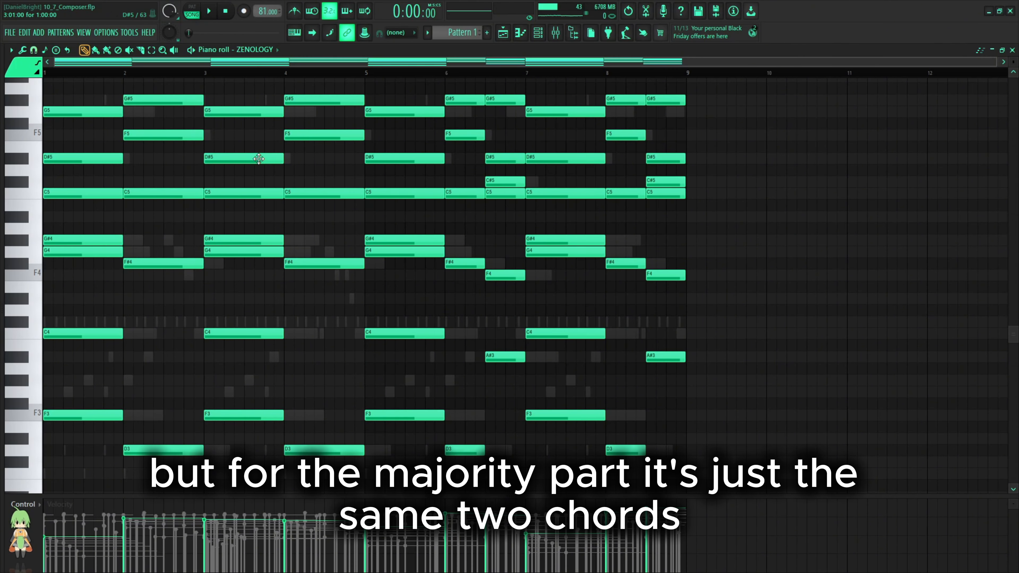
scroll(260, 162, "down", 1)
scroll(180, 227, "up", 8)
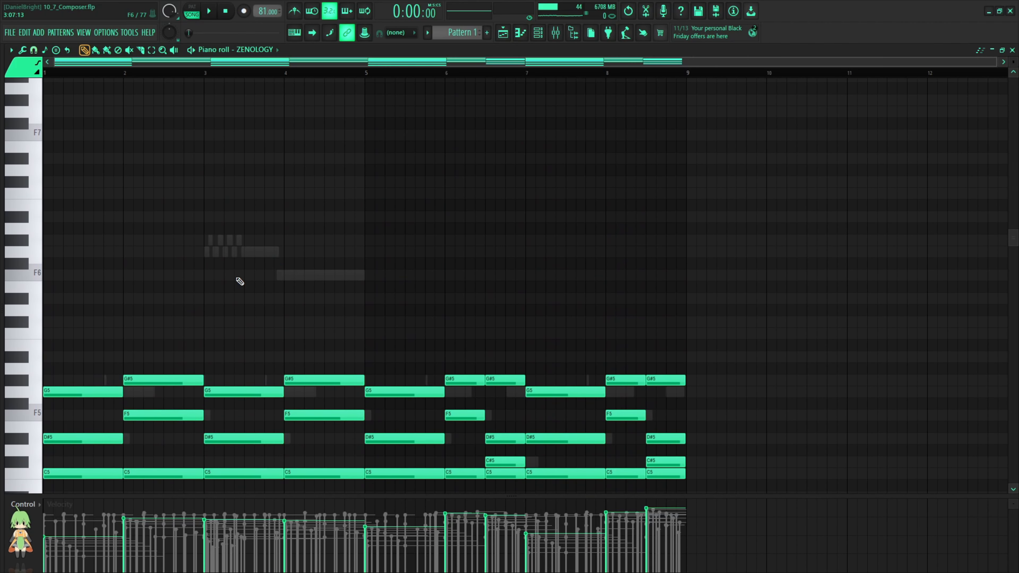
left_click(78, 216)
left_click(87, 193)
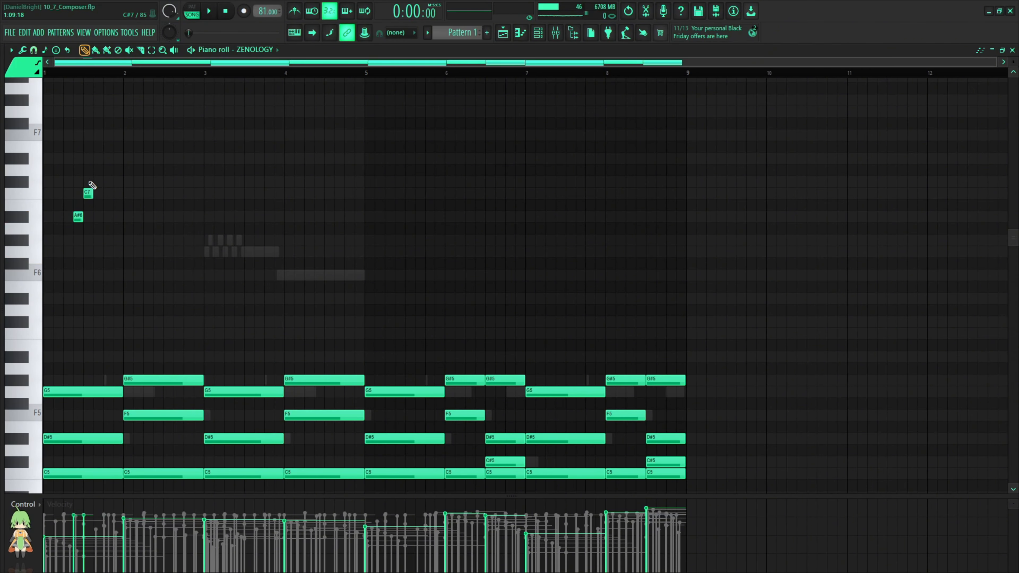
left_click(98, 182)
right_click(98, 182)
right_click(88, 193)
right_click(78, 216)
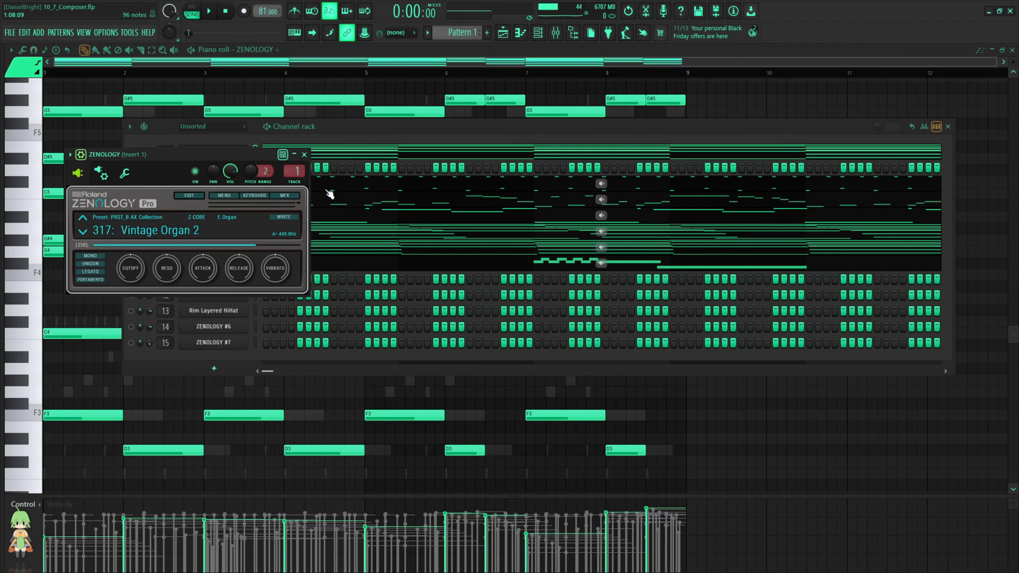
- Close the ZENOLOGY plugin and the channel rack, and listen to the ZENOLOGY chord progression
left_click(304, 154)
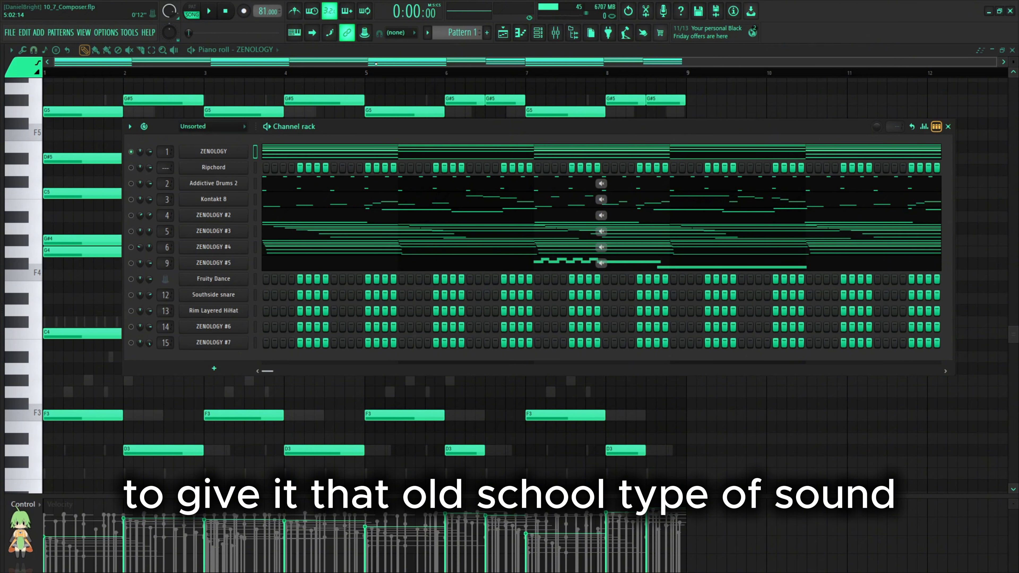
key("F6")
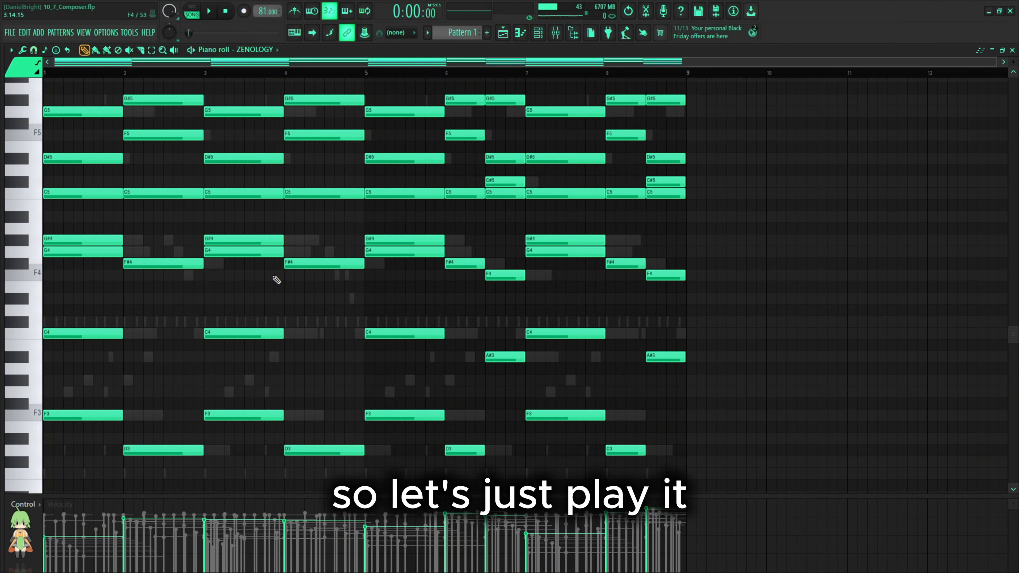
key("space")
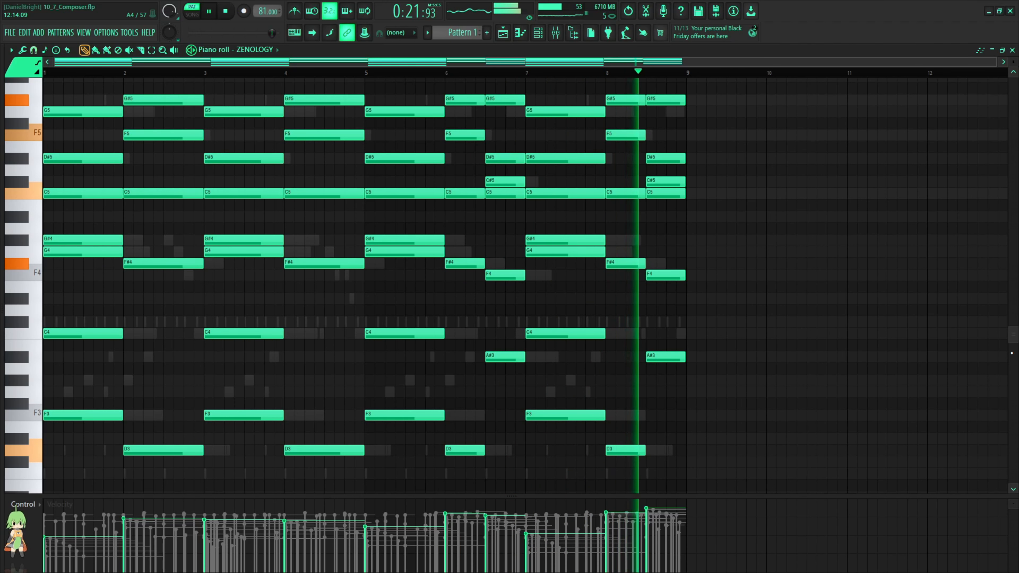
key("space")
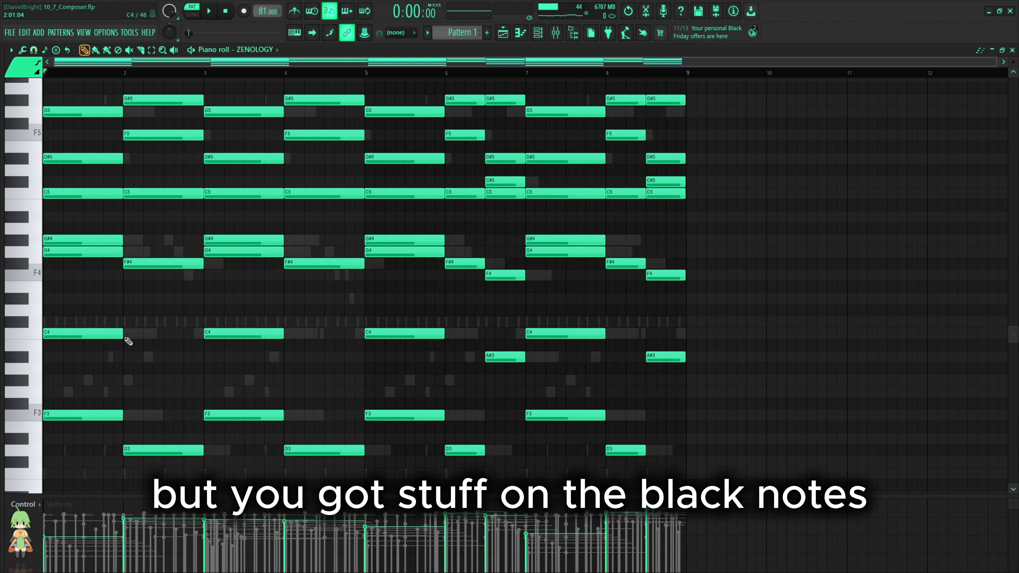
- Check the out-of-key F#4 notes in the chords at bars 2, 4 and 6
left_click(177, 262)
left_click(322, 269)
left_click(452, 266)
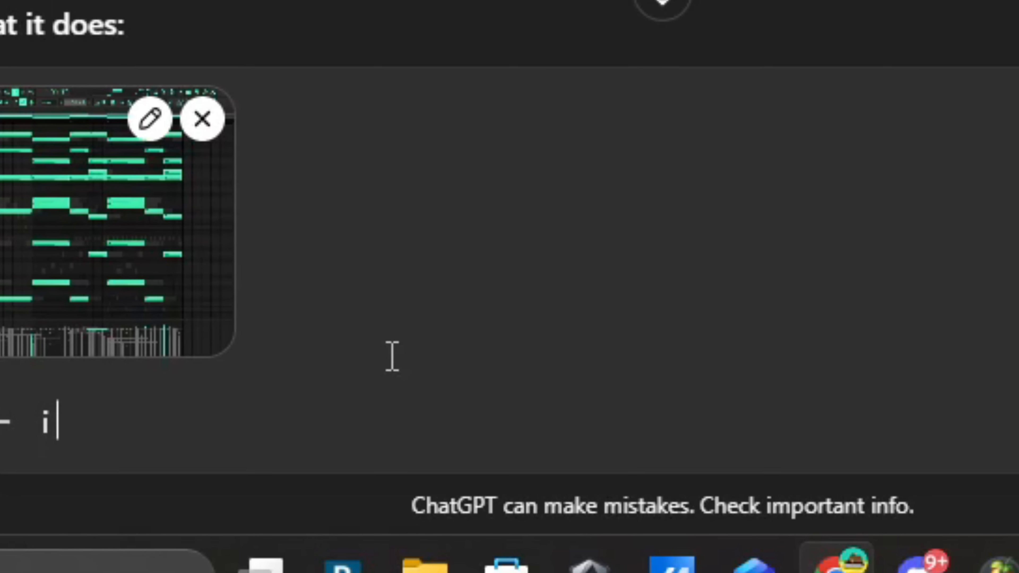
- In ChatGPT, enter "im trying to explain why I have some notes out of key to make the beat sound better can you do a better job at"
key("BackSpace")
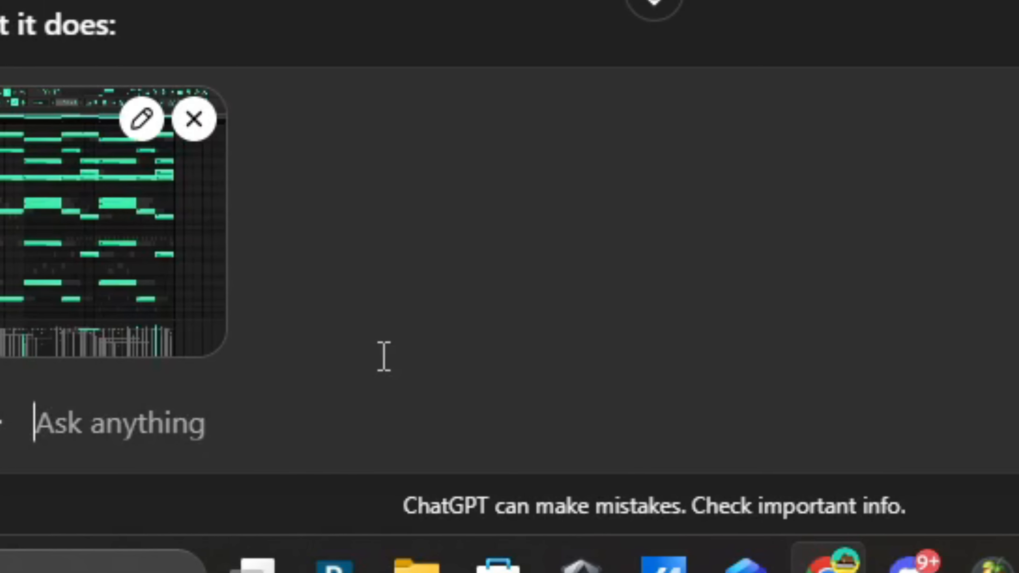
type("im trying to exp")
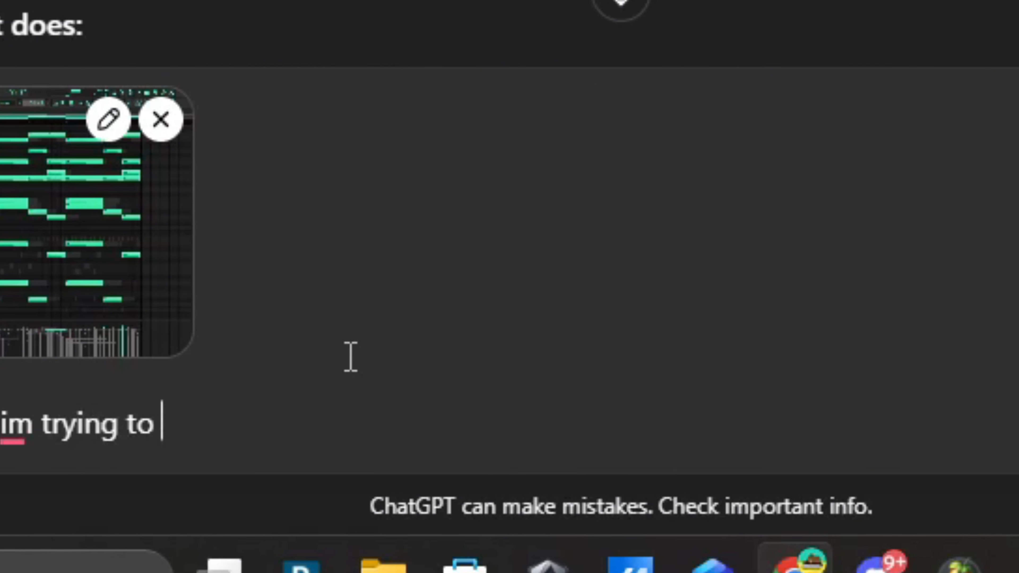
type("lain why")
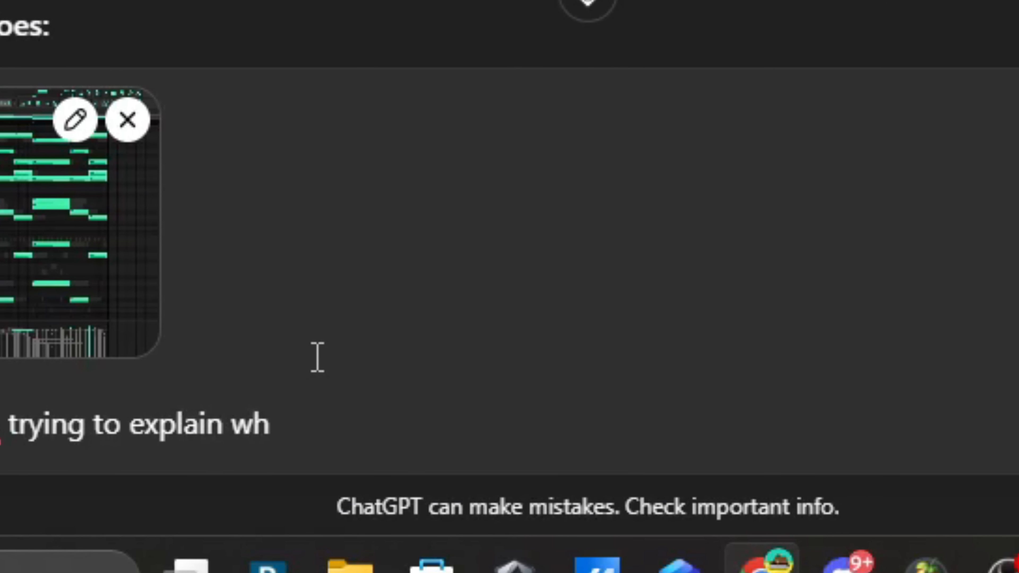
type(" I have some n")
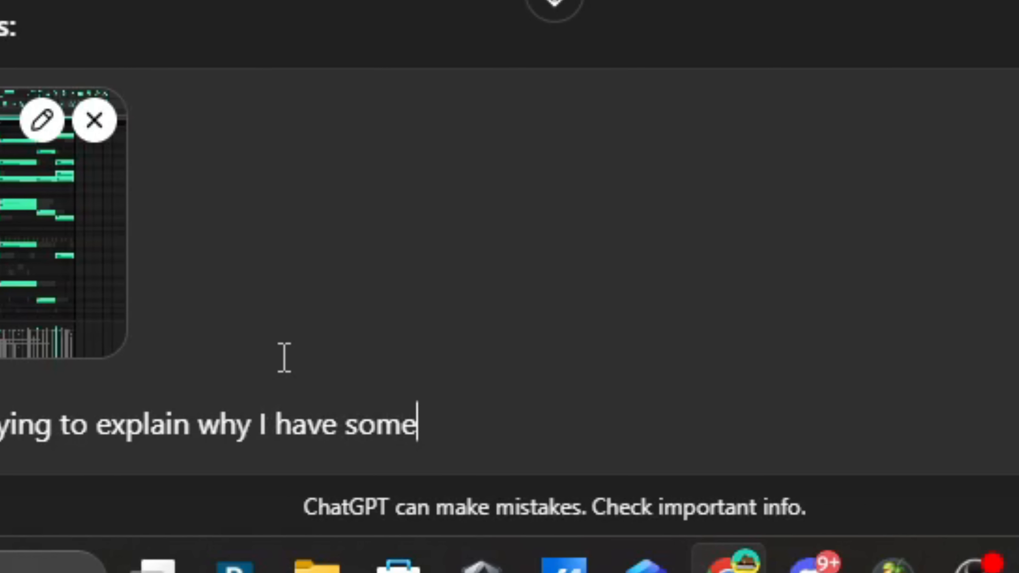
type("otes out of ke")
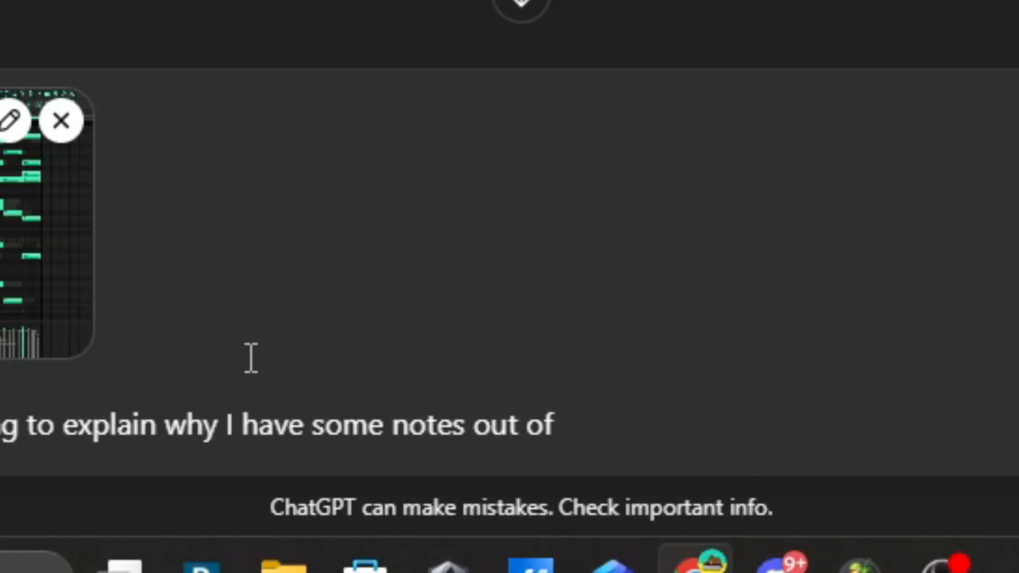
type("y to make the b")
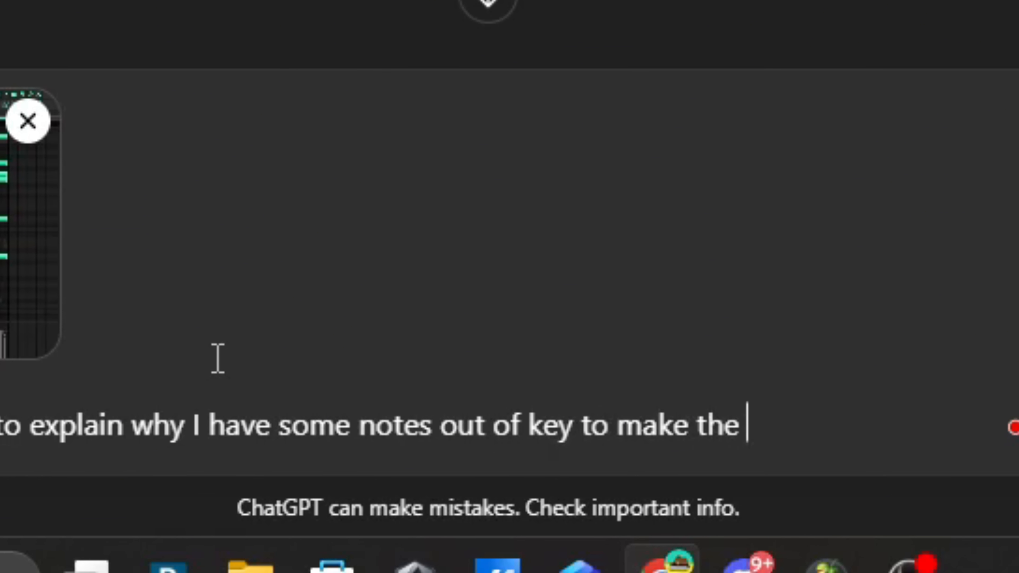
type("eat sound better can")
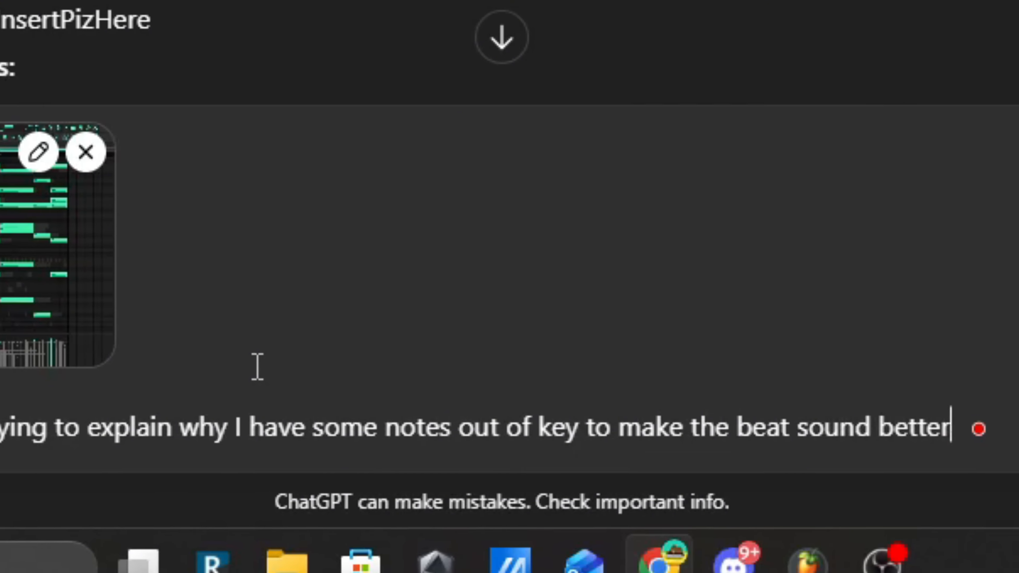
type(" you do a better j")
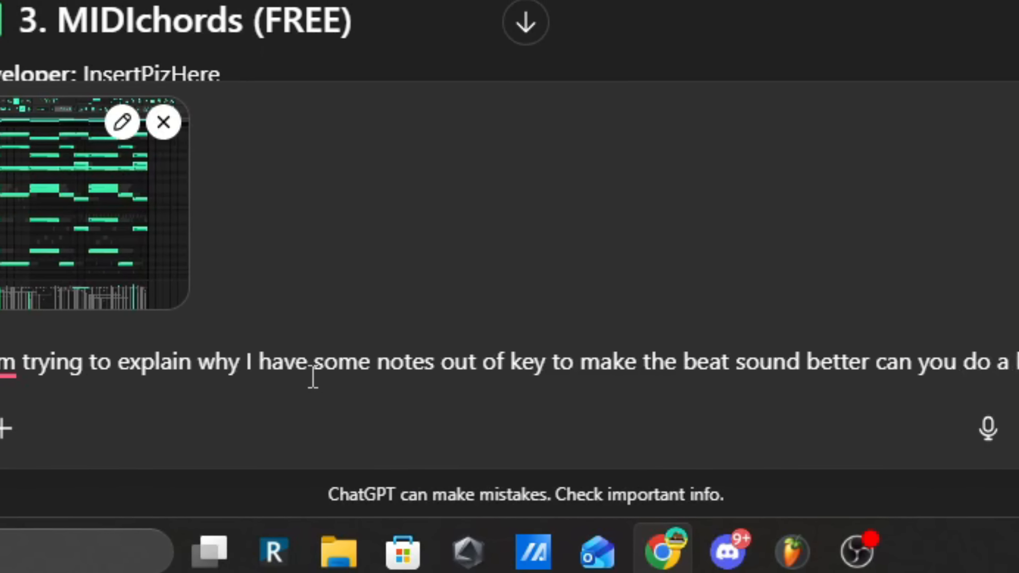
type("ob at")
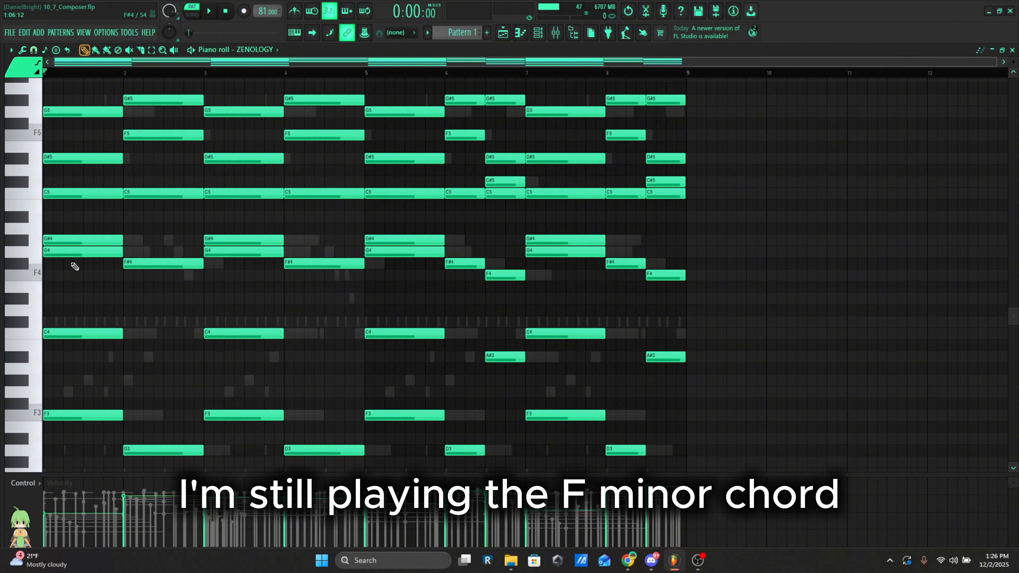
- Back in FL Studio, listen to the Kontakt 8 part alone and together with the chords
left_click(36, 420)
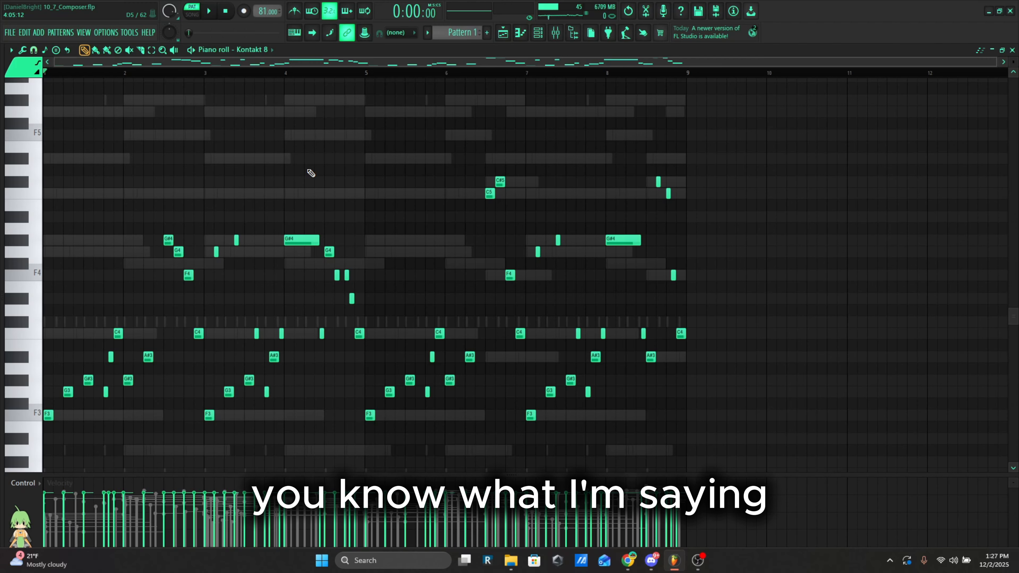
key("space")
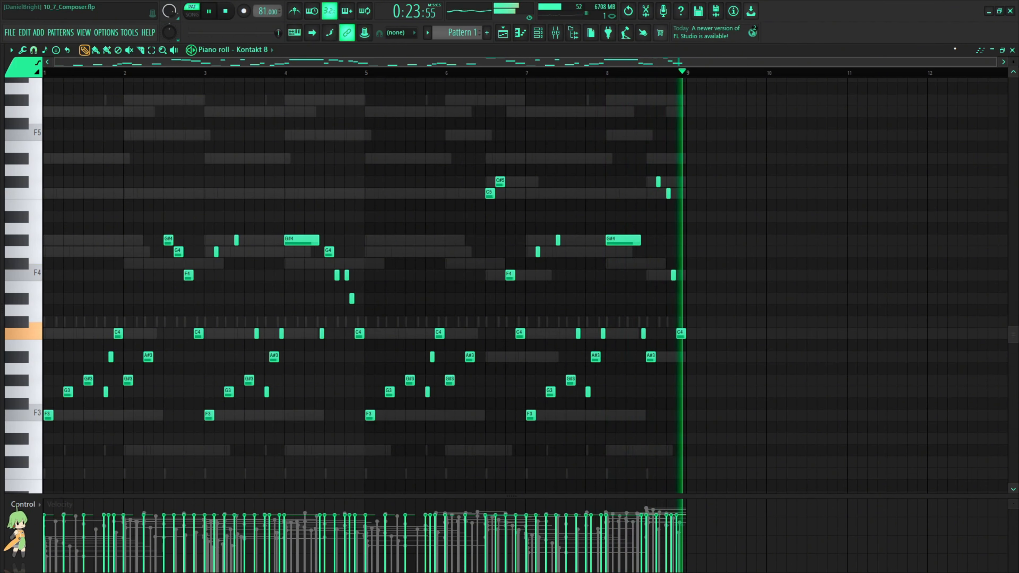
key("space")
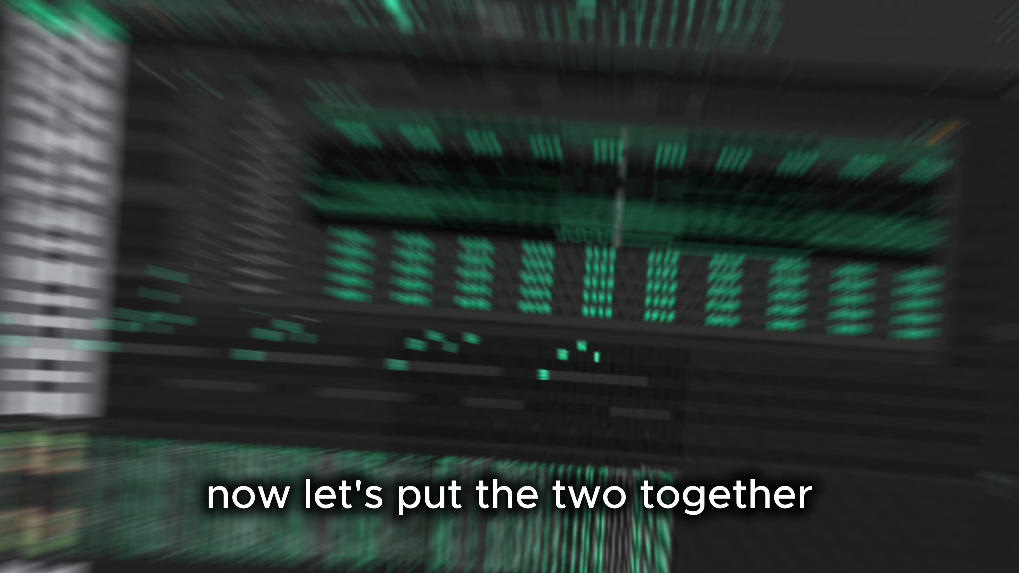
key("space")
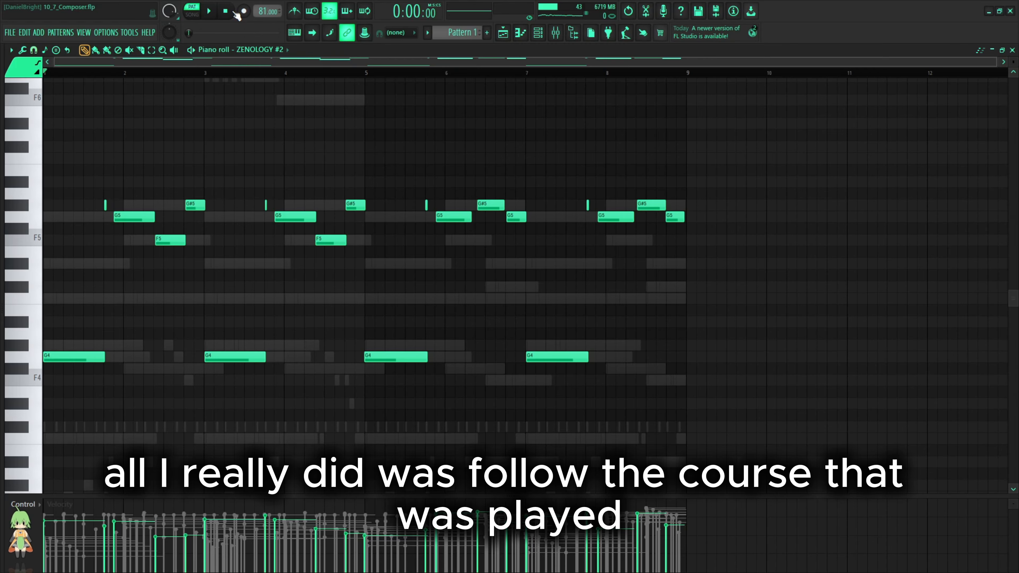
- Listen to the ZENOLOGY #2 melody and the staggered ZENOLOGY #3 chord notes one after the other
key("space")
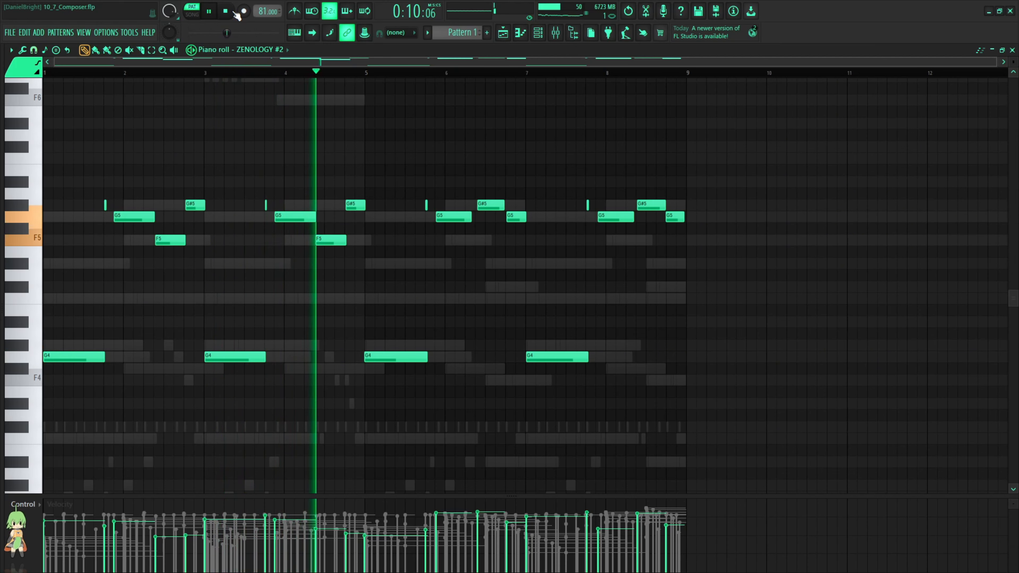
left_click(226, 11)
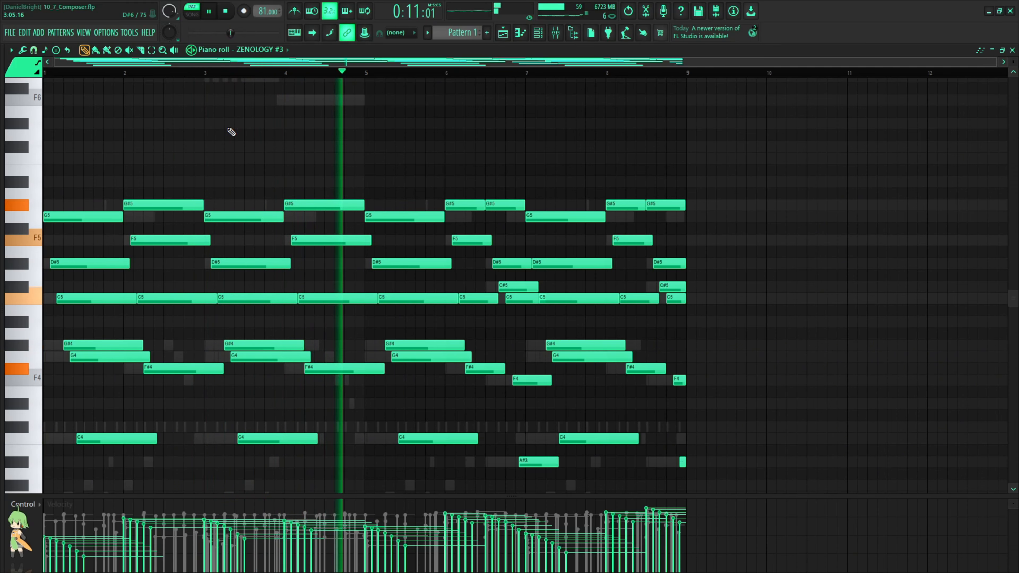
key("space")
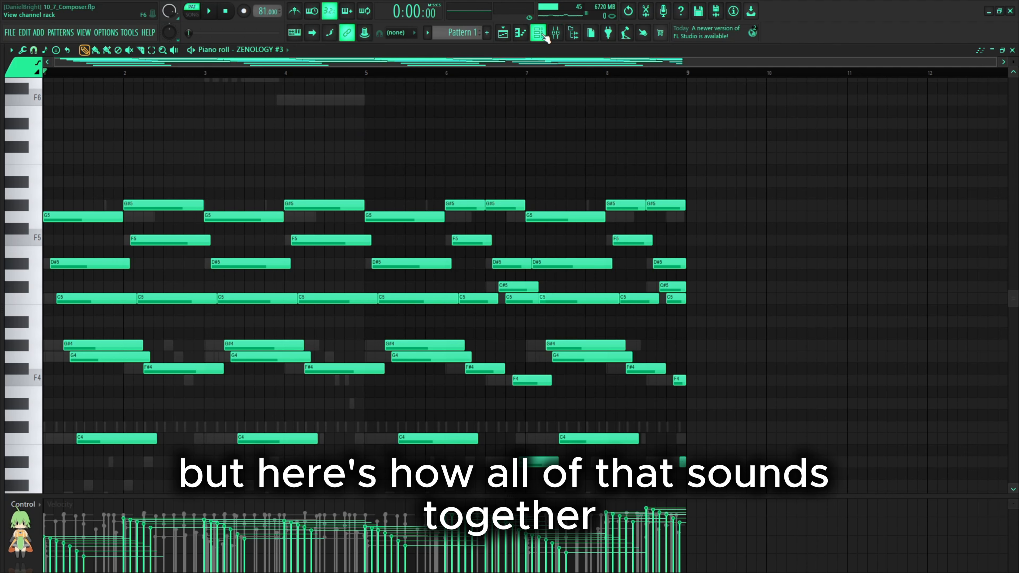
- Play the layers made so far together, and listen to the ZENOLOGY #4 chords on their own
key("space")
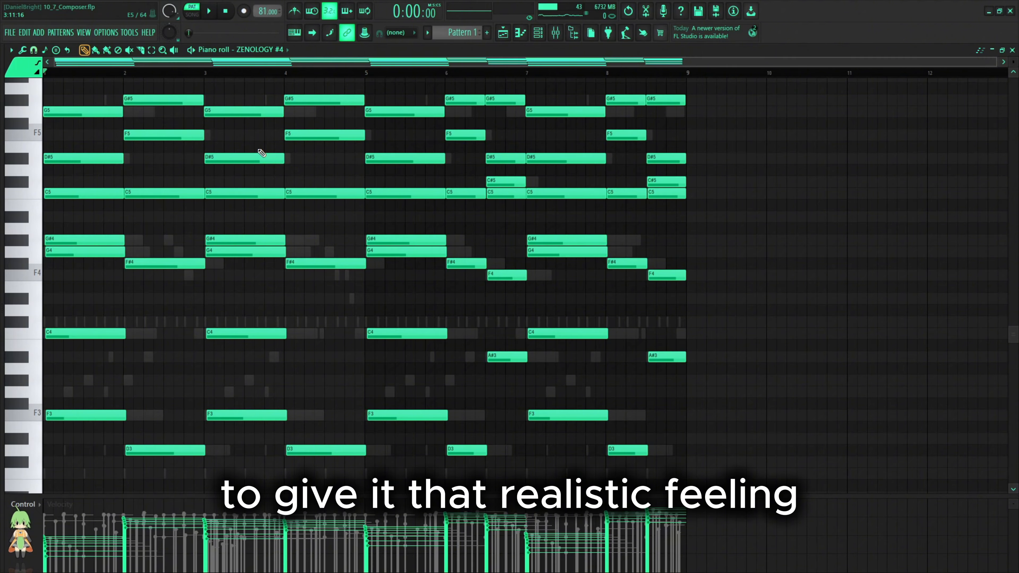
key("space")
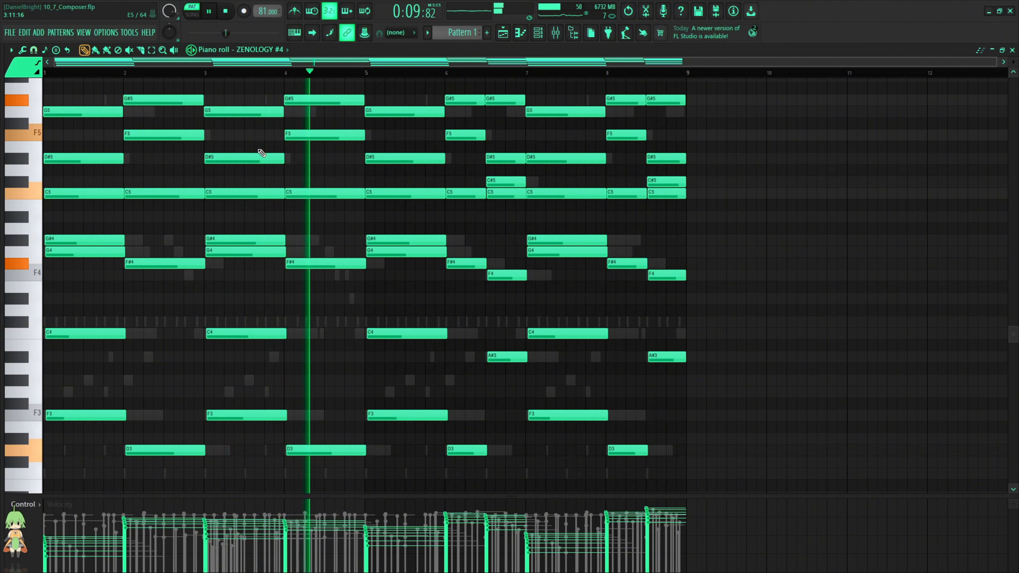
key("space")
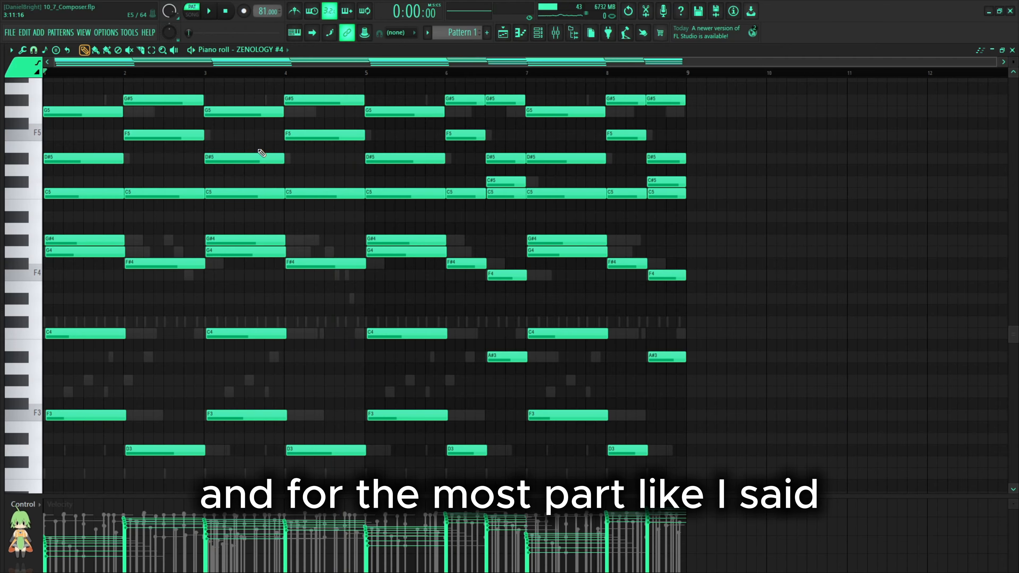
- Listen to the ZENOLOGY #5 phrase from just before bar 3, and play the Addictive Drums 2 pattern from the start
left_click(365, 73)
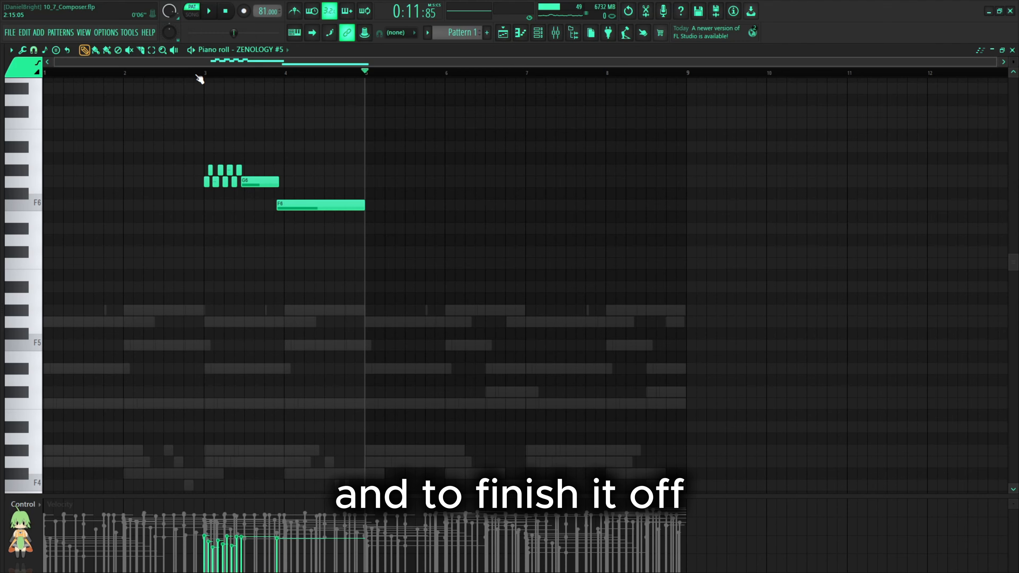
left_click(184, 76)
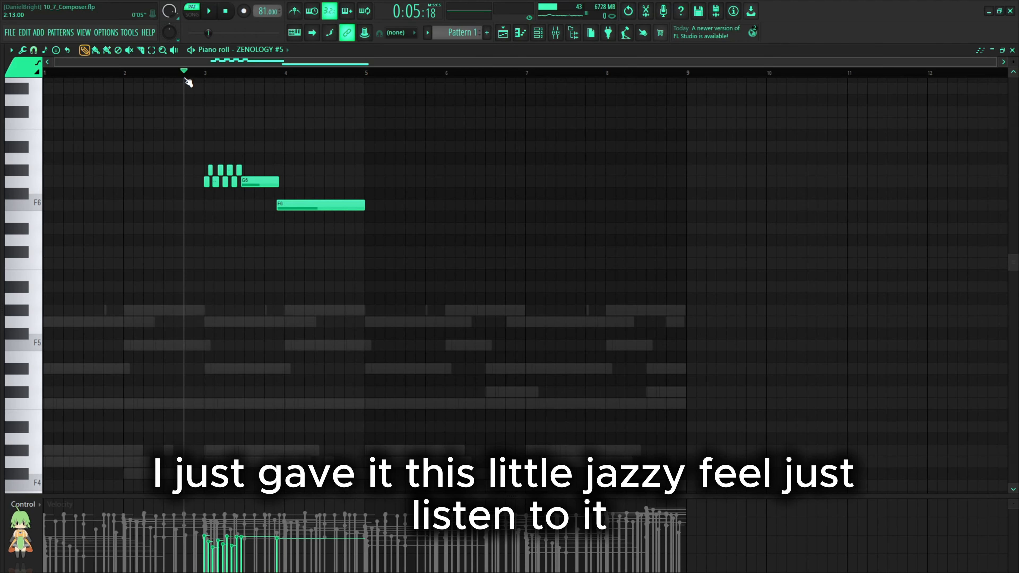
key("space")
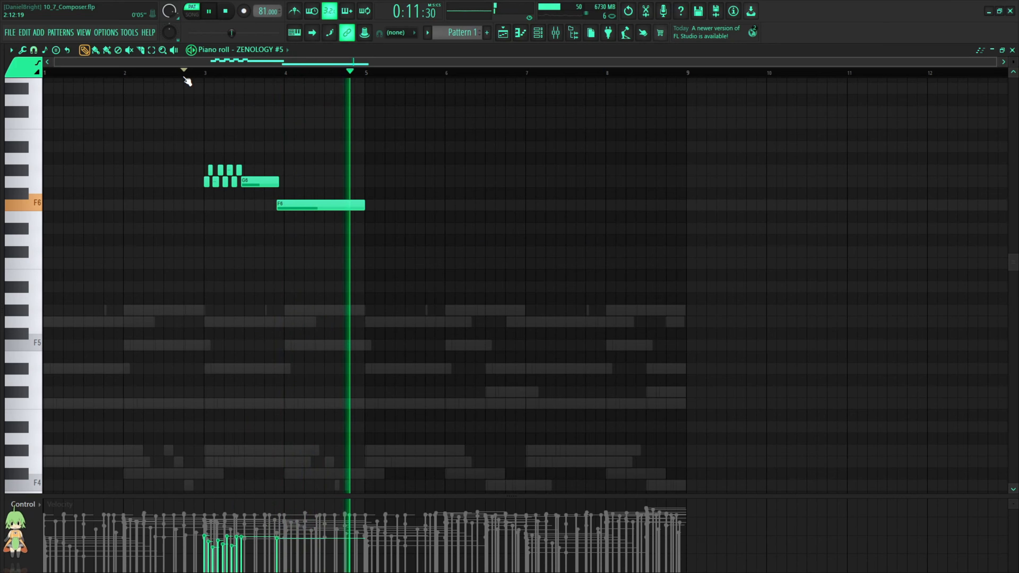
key("space")
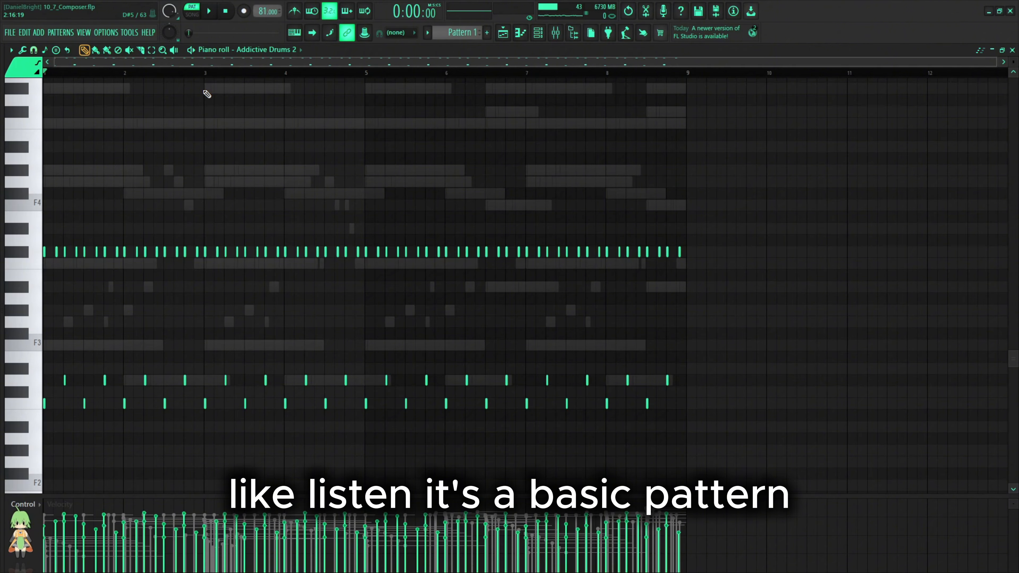
key("space")
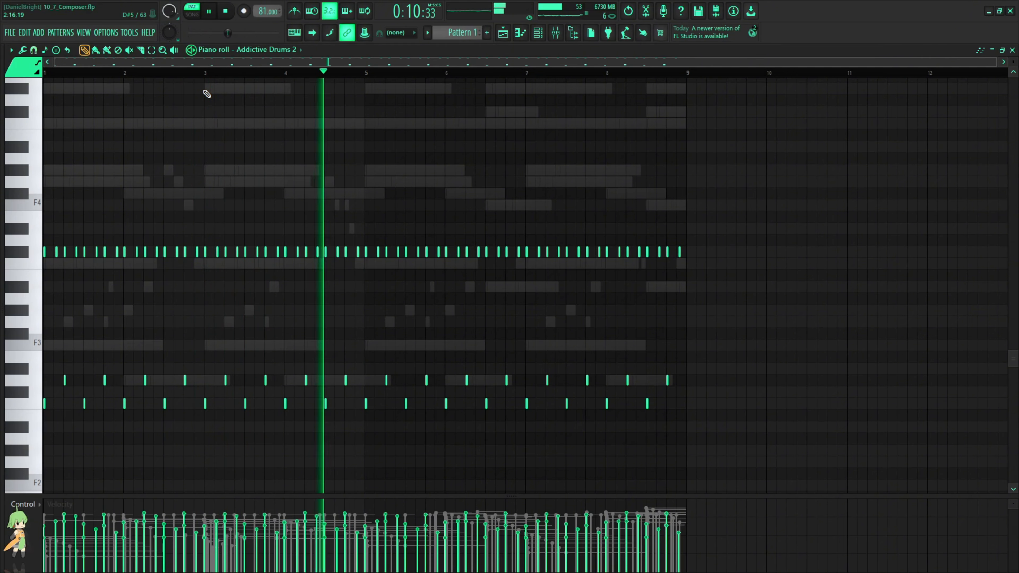
- Stop the drum pattern and play all layers of Pattern 1 together from the start
key("space")
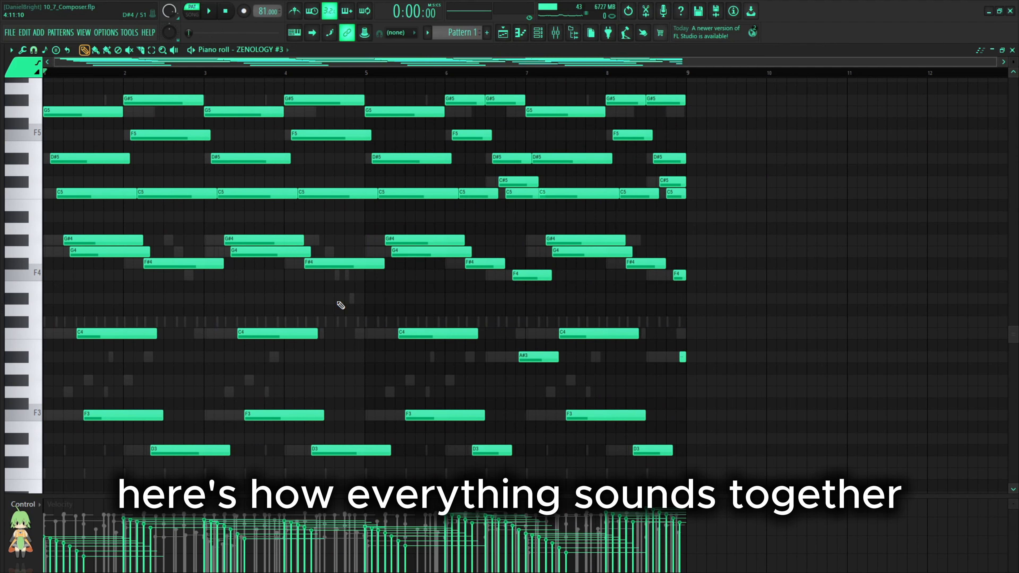
key("space")
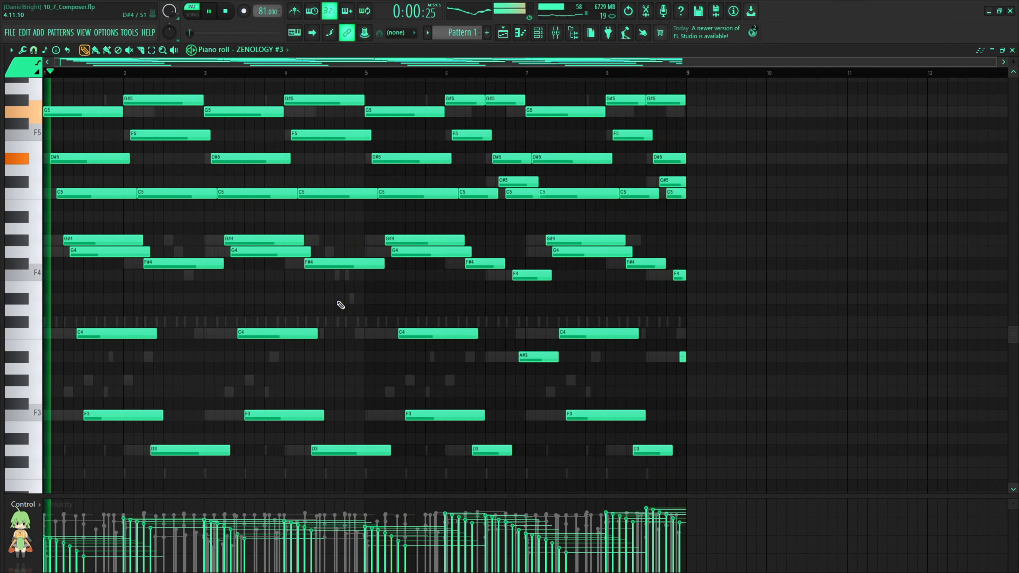
key("space")
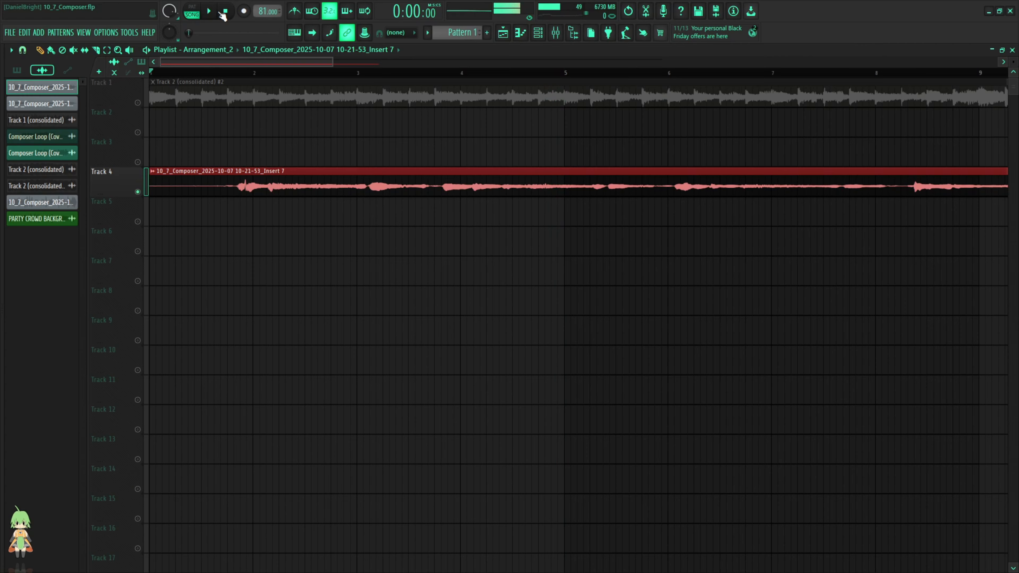
- Stop the song playback and delete the recorded Insert 7 audio clip from Track 4 of the playlist
left_click(224, 12)
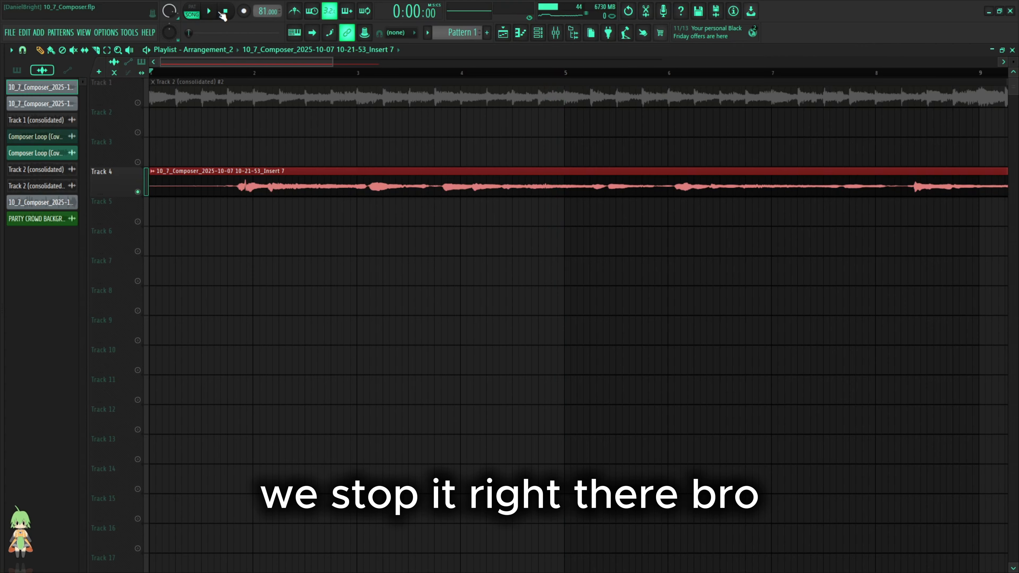
right_click(578, 177)
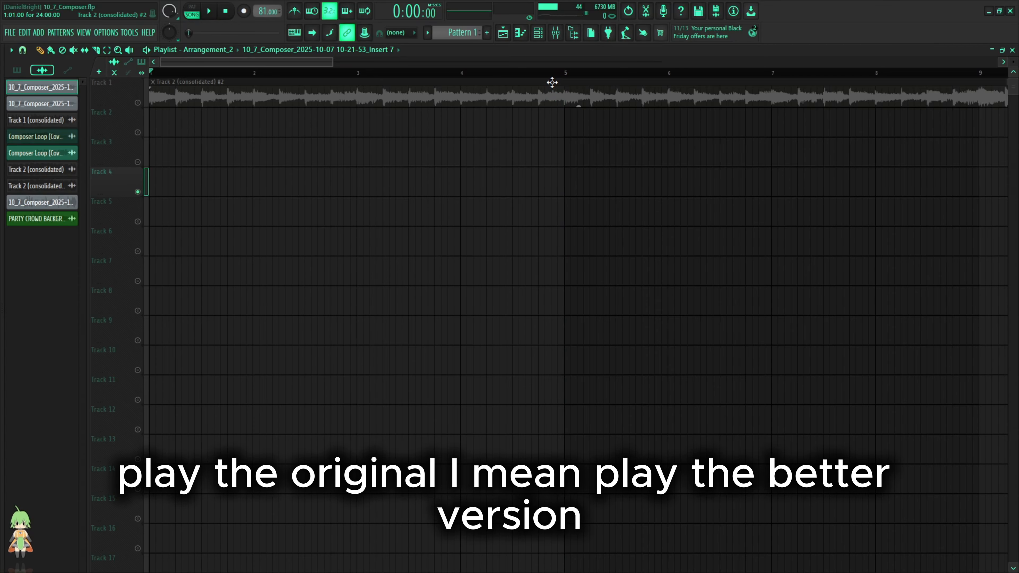
- Listen to the Track 2 (consolidated) #2 audio clip from the later part of bar 8, and stop playback
scroll(553, 76, "down", 10)
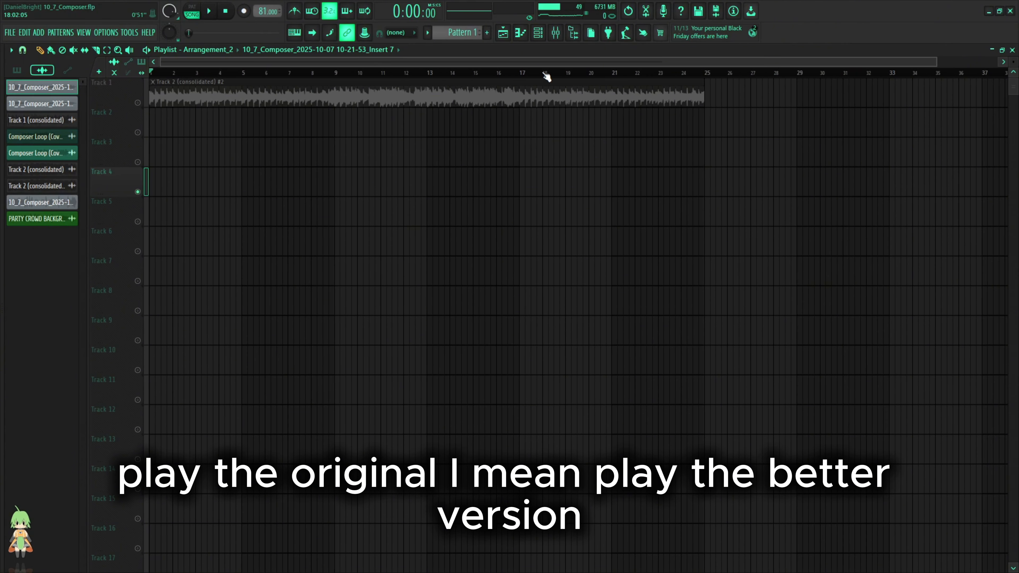
left_click(309, 72)
key("space")
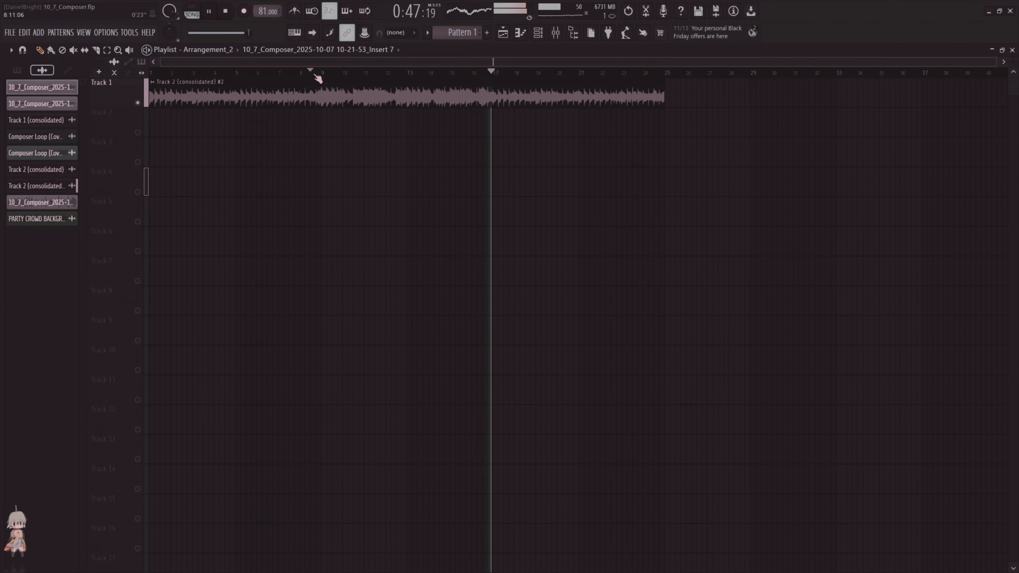
key("space")
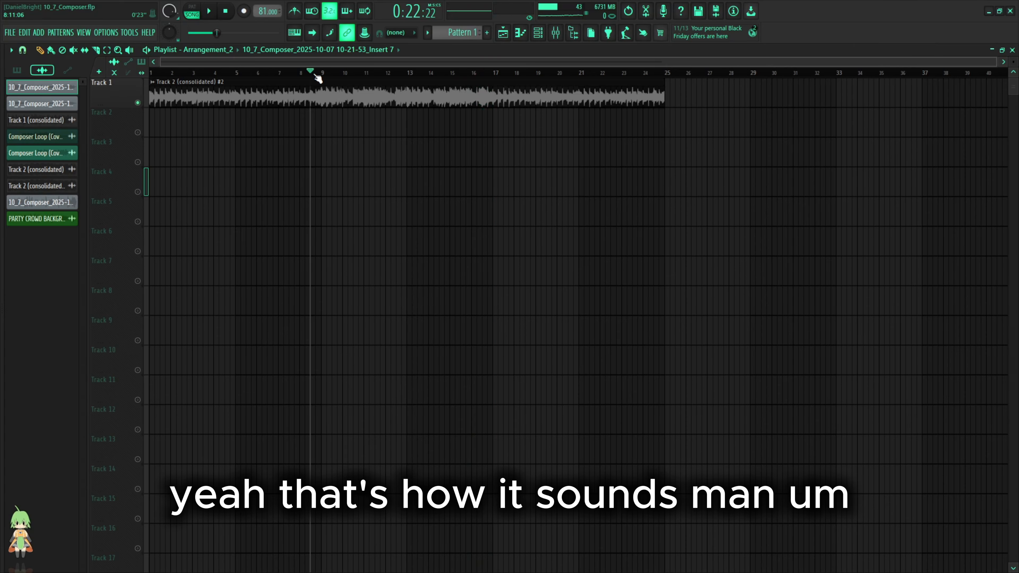